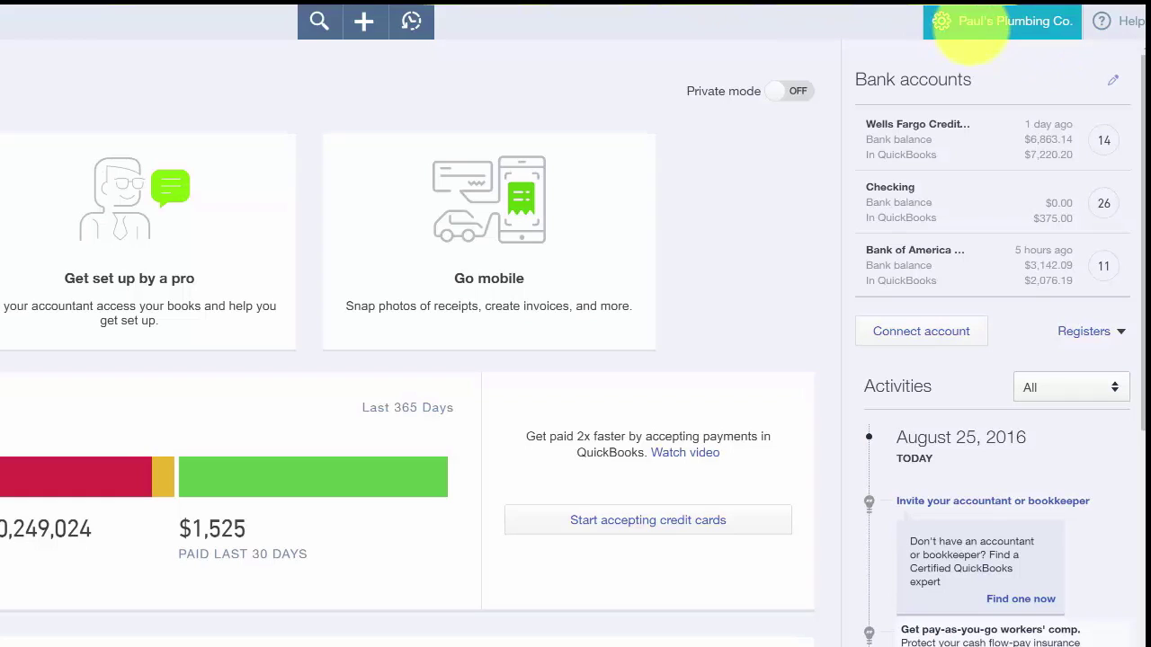
- Open Account and Settings on the Sales tab and start editing Sales form content
left_click(943, 21)
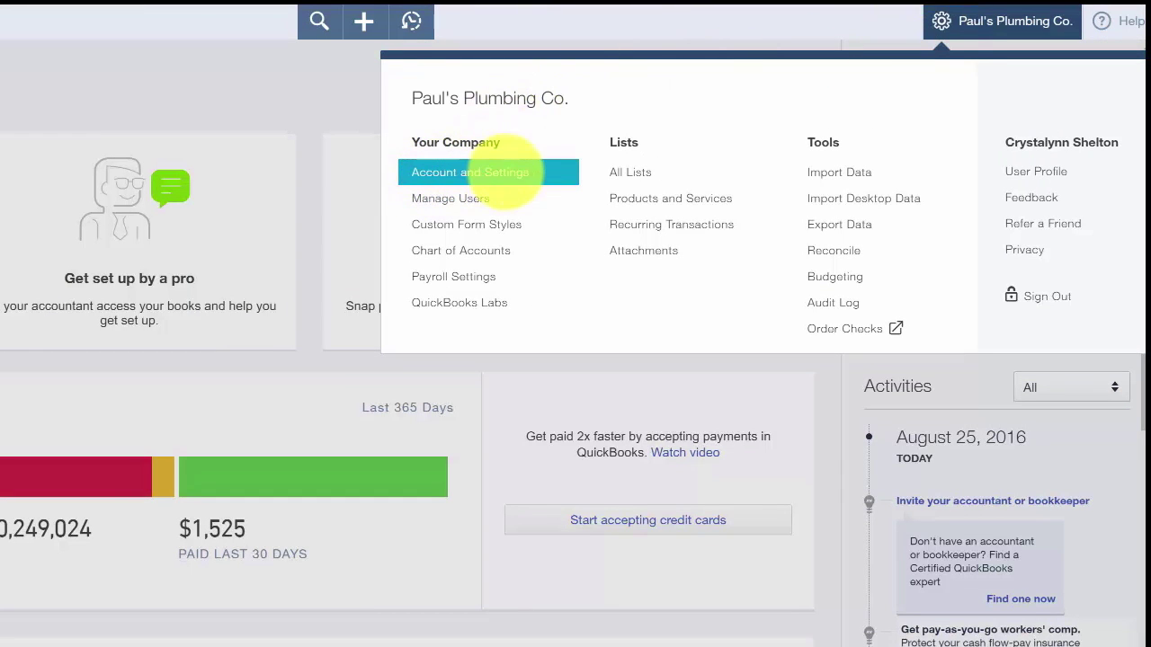
left_click(469, 172)
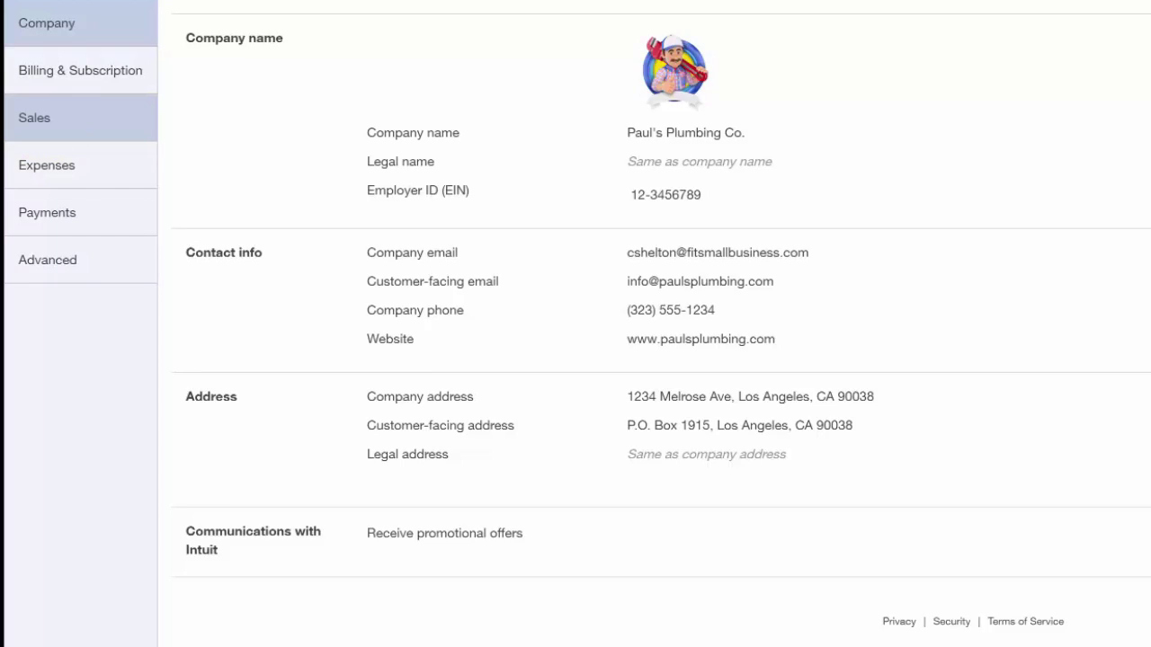
left_click(35, 118)
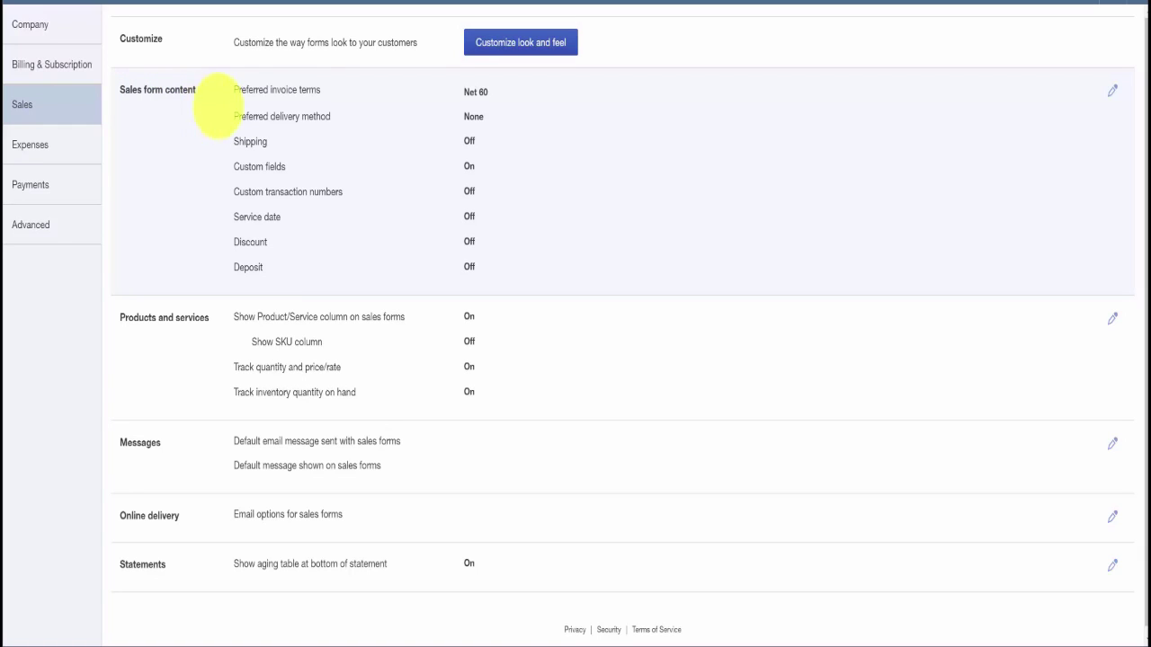
left_click(1112, 91)
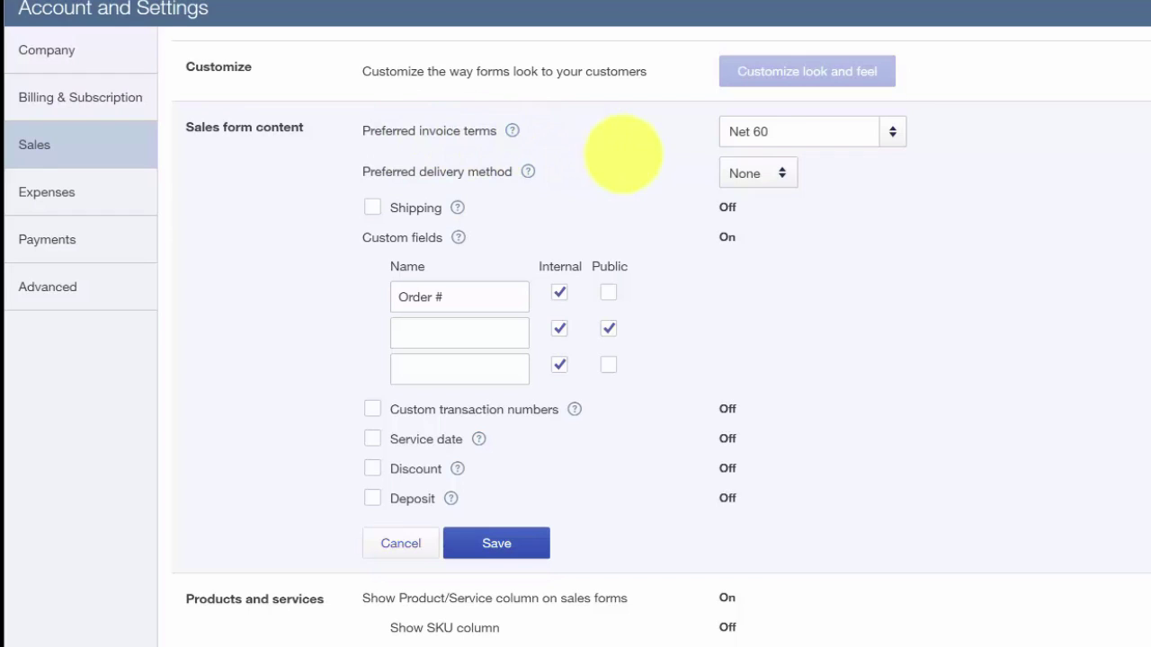
- Set the preferred invoice terms to Net 30
left_click(864, 133)
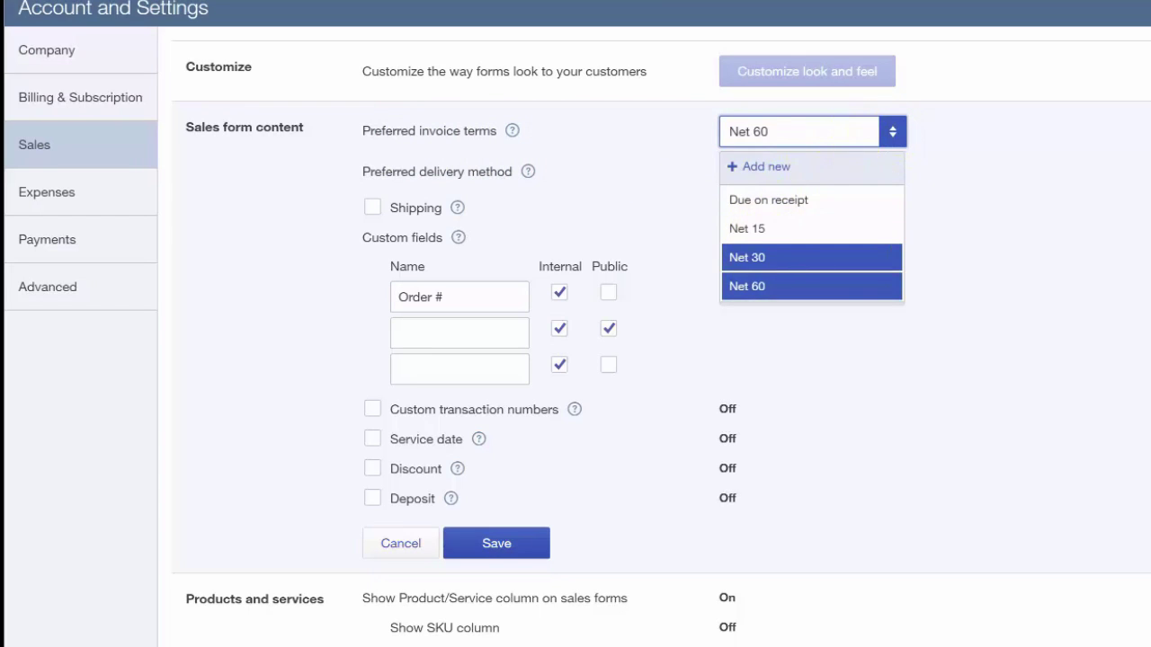
left_click(817, 258)
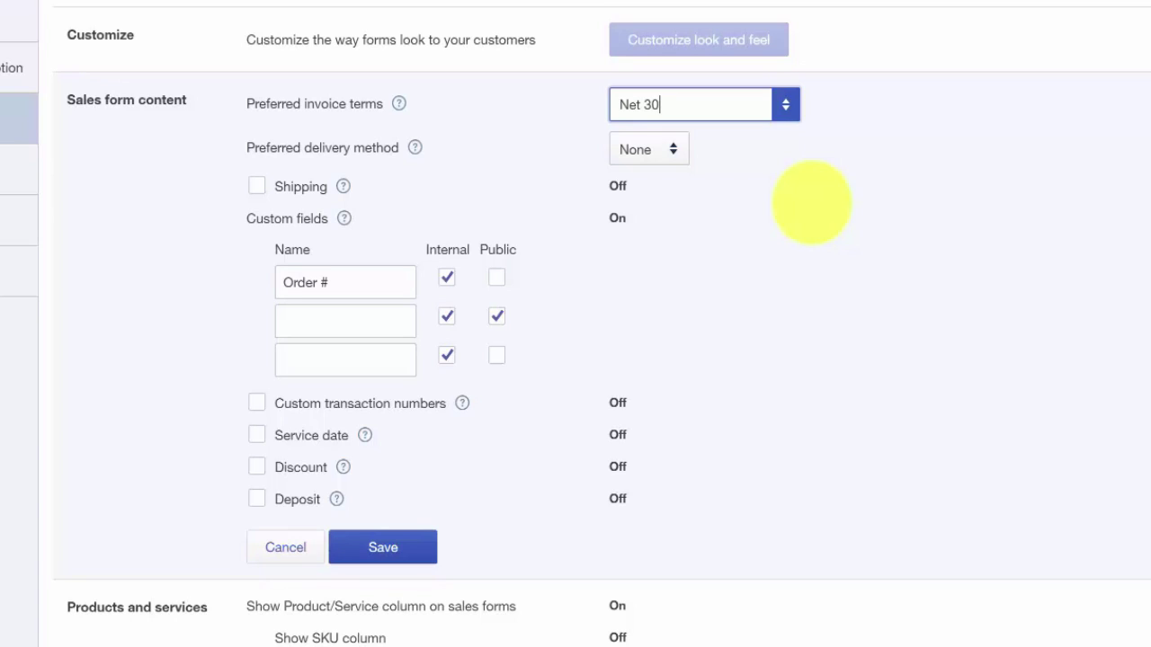
- Set the preferred delivery method to Send later
left_click_drag(306, 148, 326, 149)
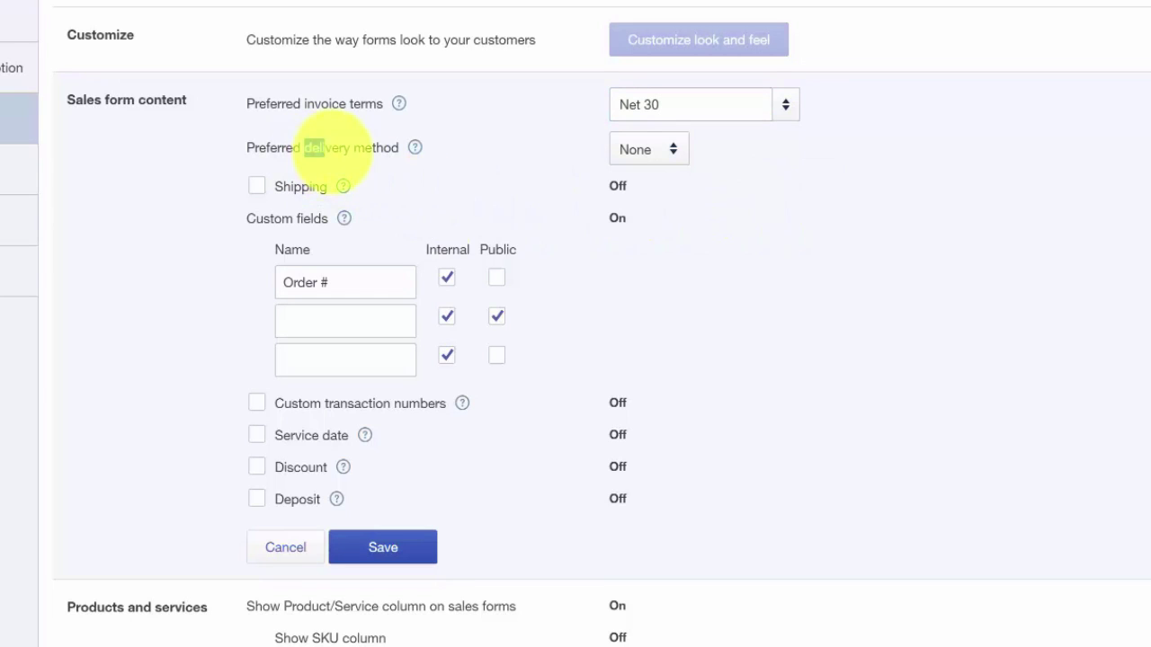
left_click(347, 146)
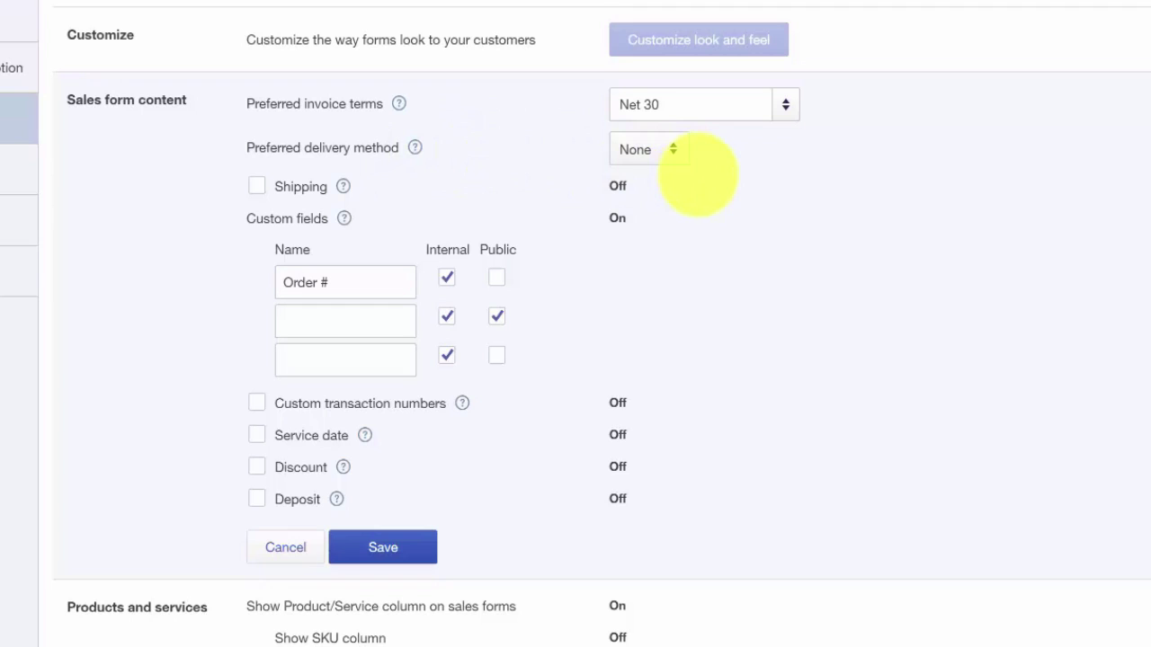
left_click(673, 149)
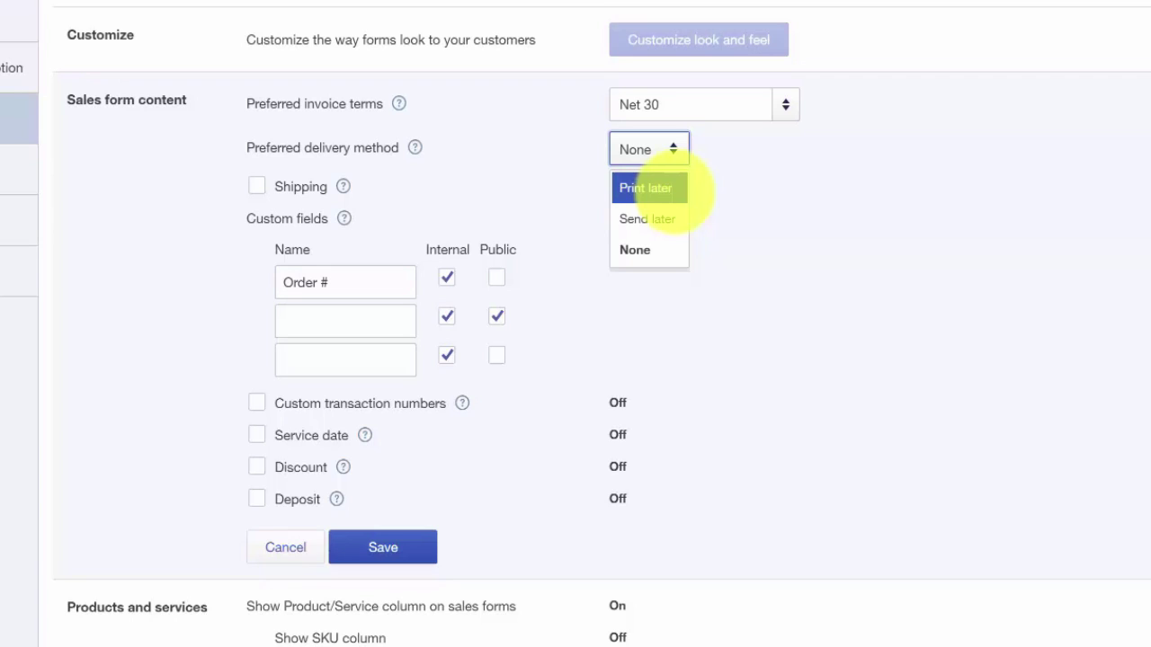
left_click(649, 218)
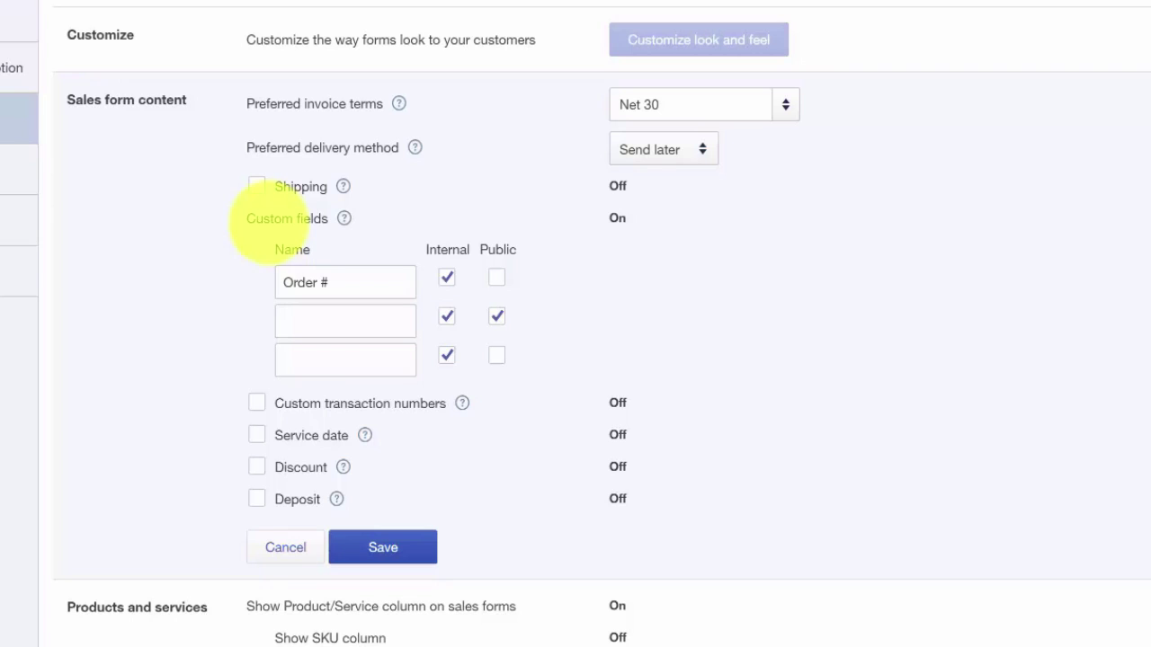
- Keep Order # and add a second custom field 'Customer ID' with Public unchecked
left_click(285, 284)
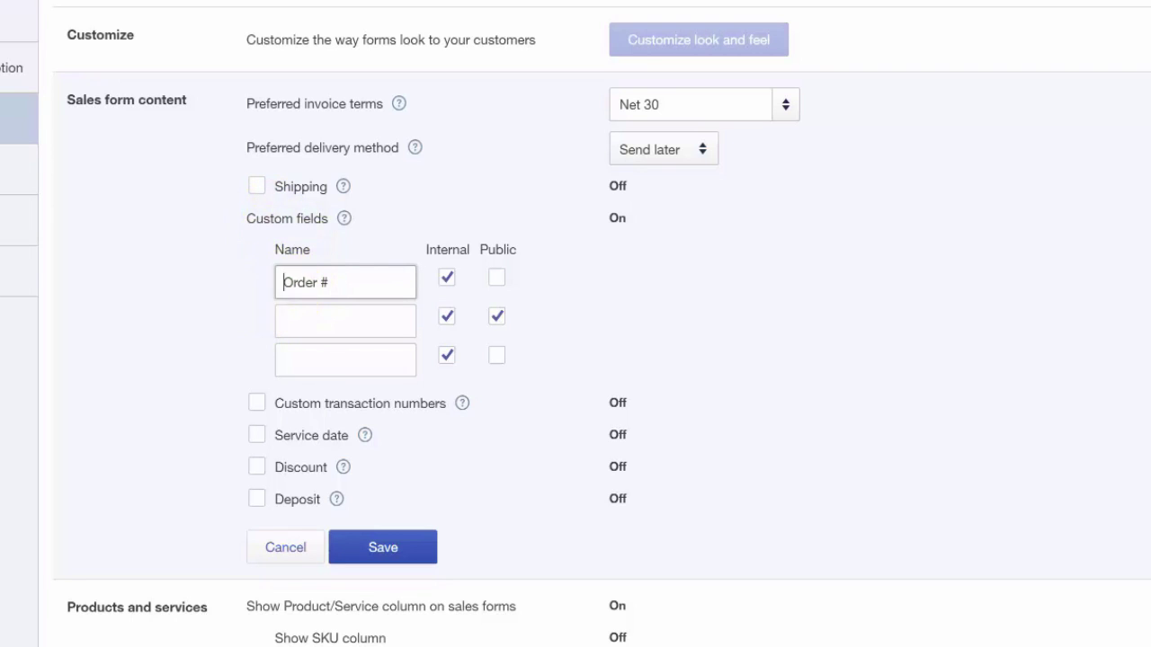
left_click_drag(286, 282, 334, 283)
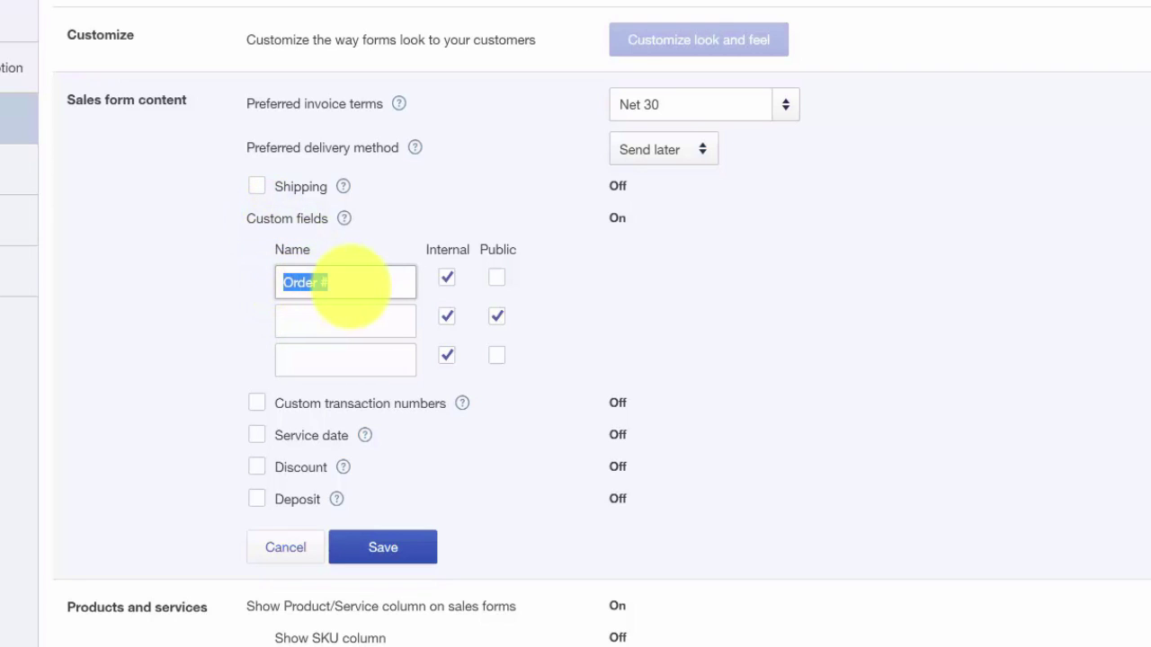
left_click(351, 285)
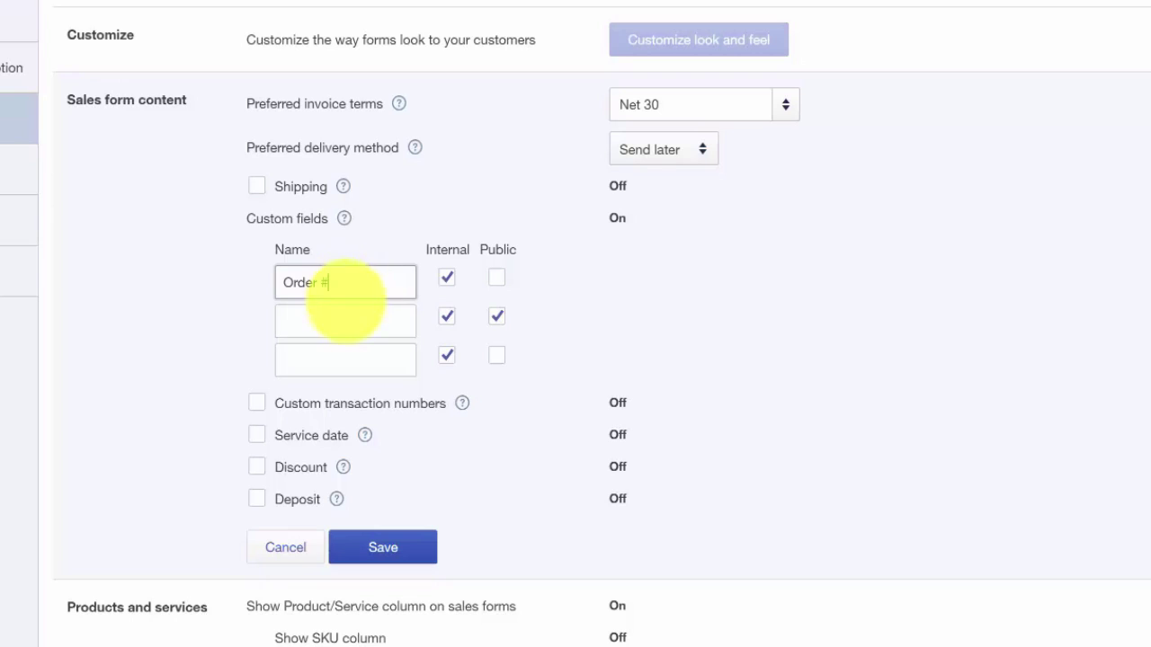
left_click(333, 320)
type("Customer ID")
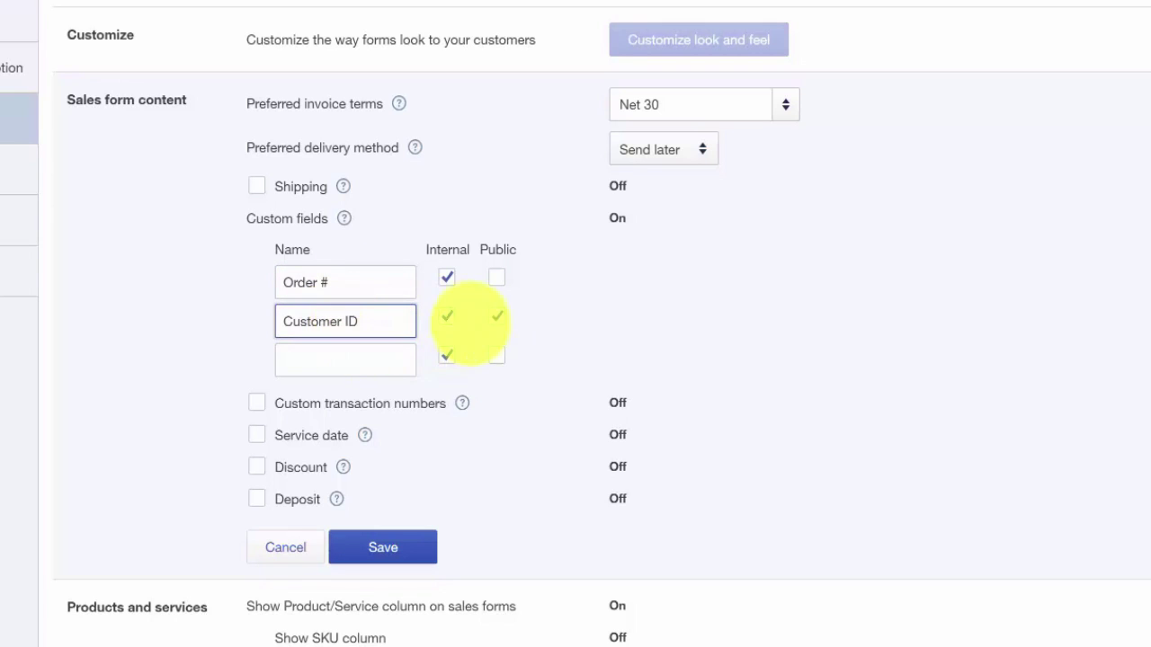
left_click(496, 315)
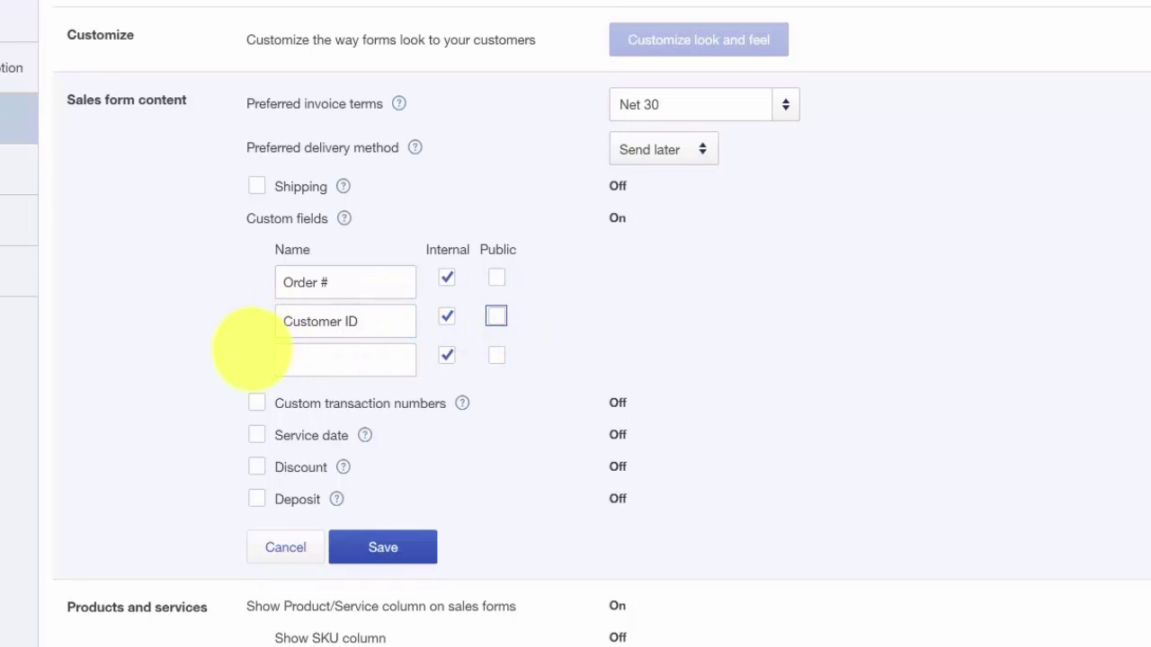
scroll(252, 337, "down", 2)
left_click(365, 305)
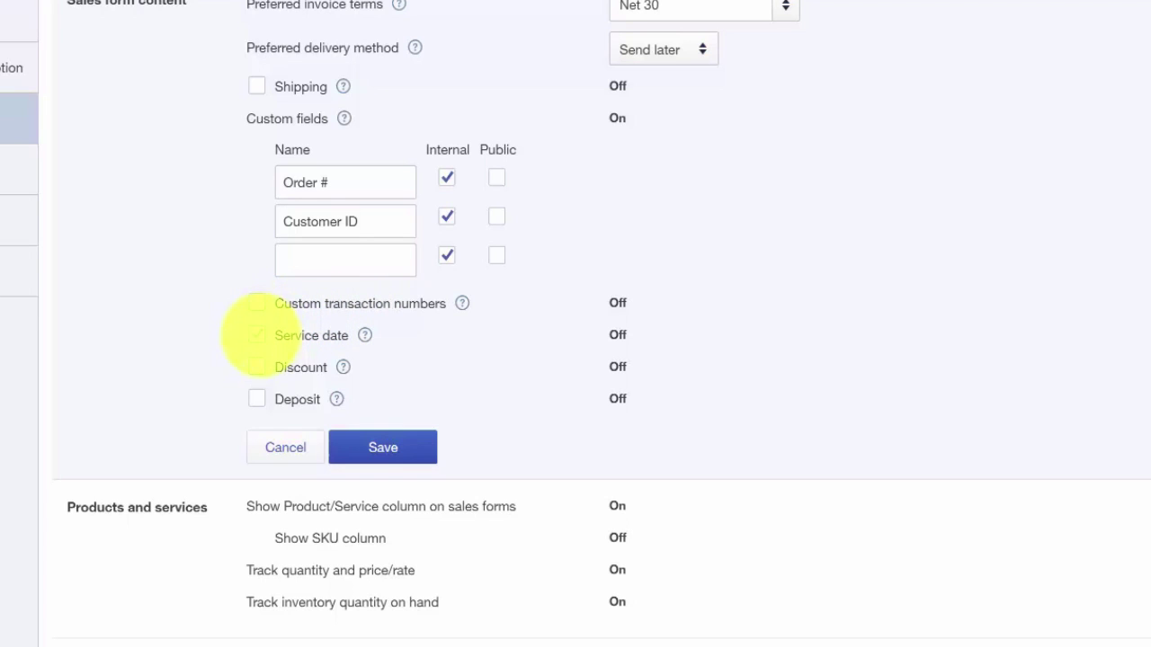
- Check Service date and Discount under Sales form content
left_click(257, 334)
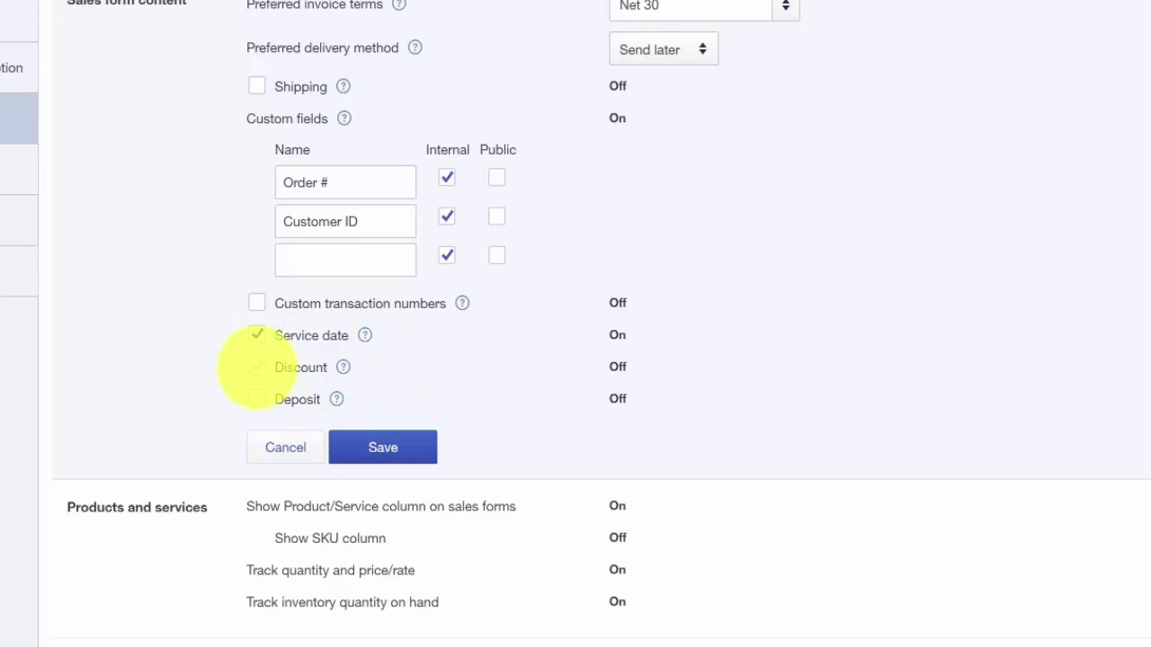
left_click(258, 366)
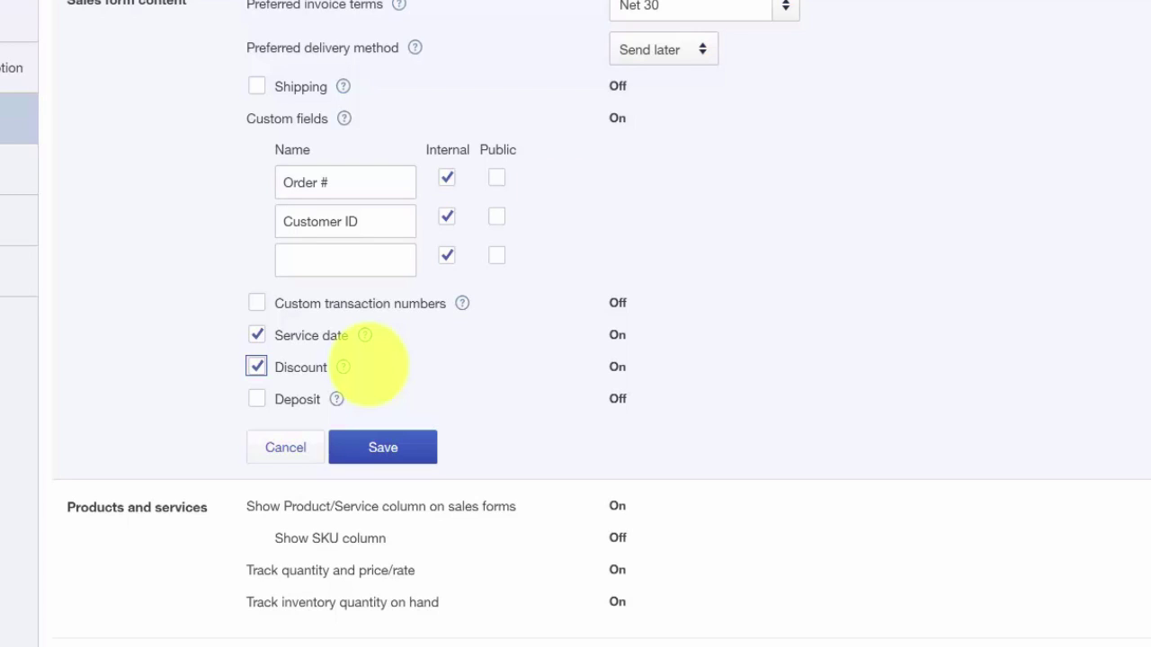
- Check Deposit under Sales form content
left_click(256, 398)
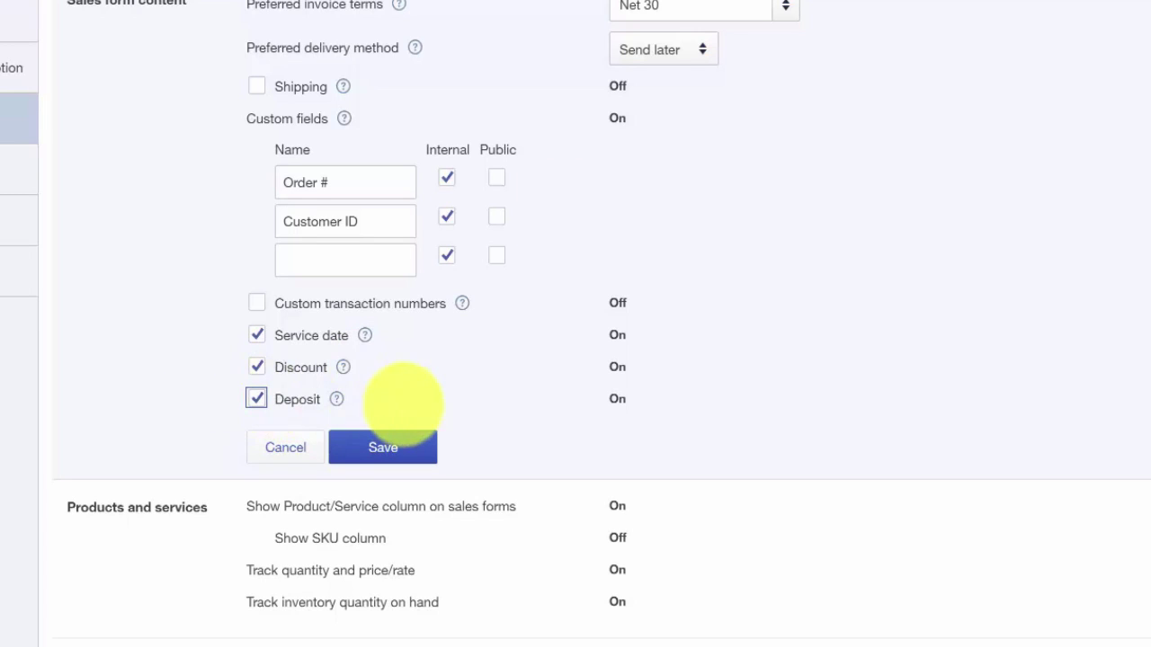